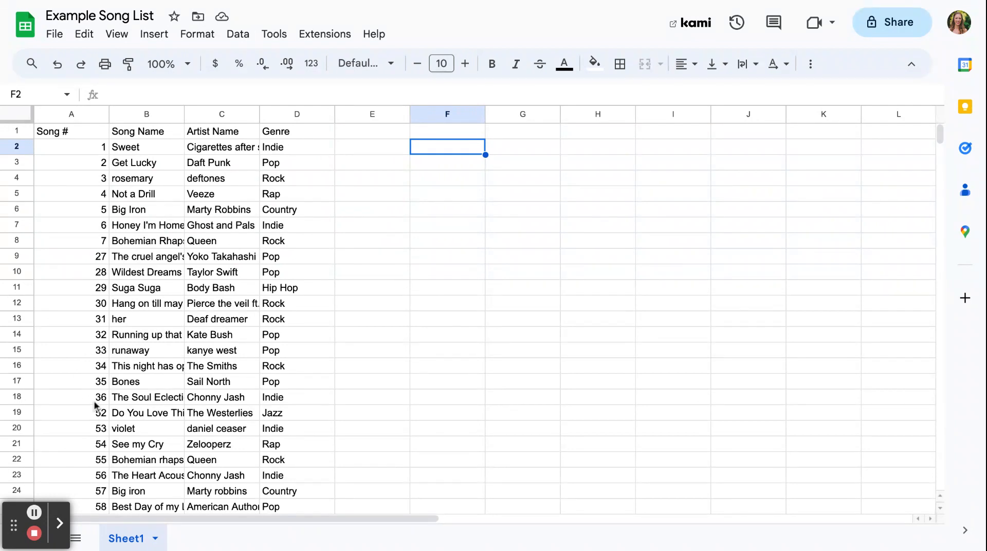
# - Renumber the songs consecutively in A2:A32 by extending the 1, 2 series from A2:A3 down to the last song
pyautogui.click(85, 152)
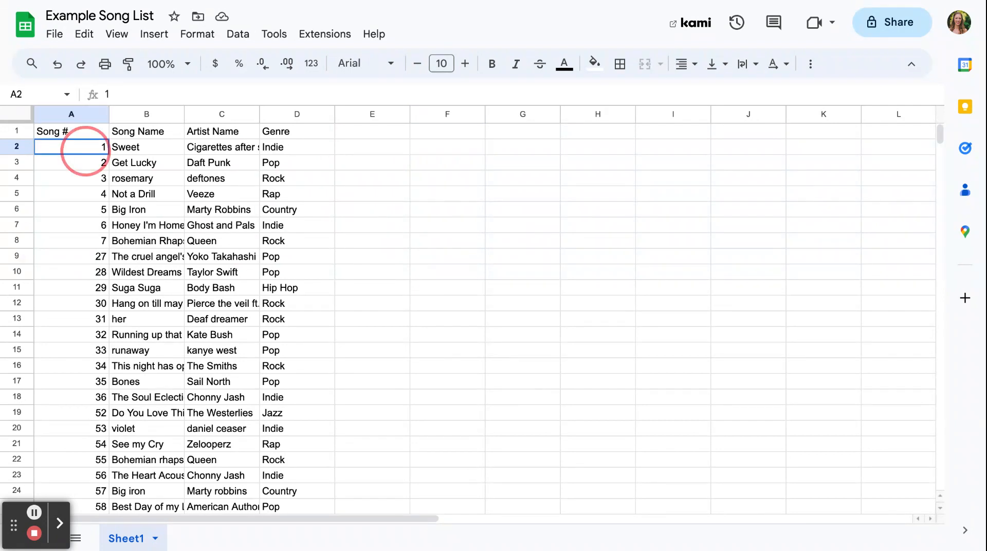
pyautogui.moveTo(85, 152); pyautogui.dragTo(85, 164)
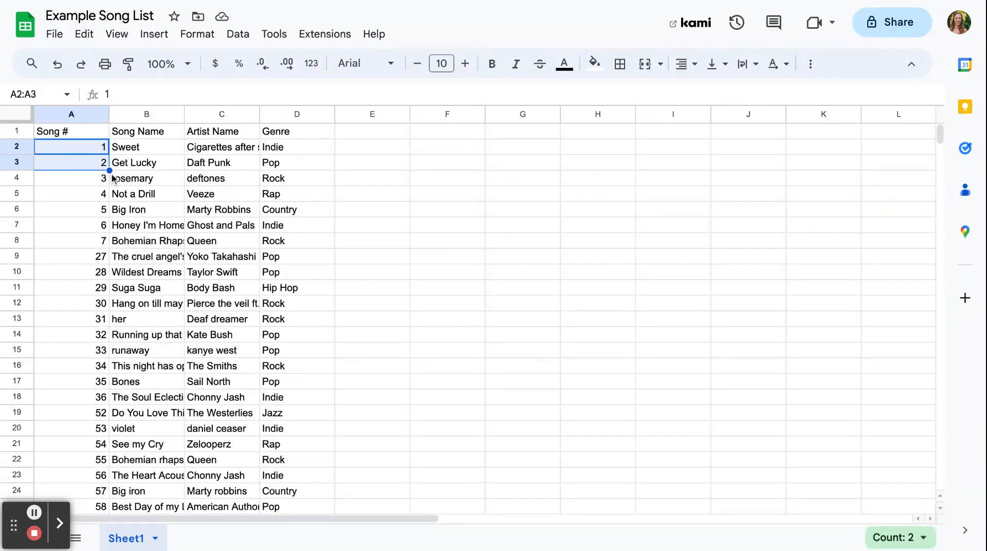
pyautogui.moveTo(111, 175); pyautogui.dragTo(110, 175)
pyautogui.moveTo(110, 171); pyautogui.dragTo(108, 365)
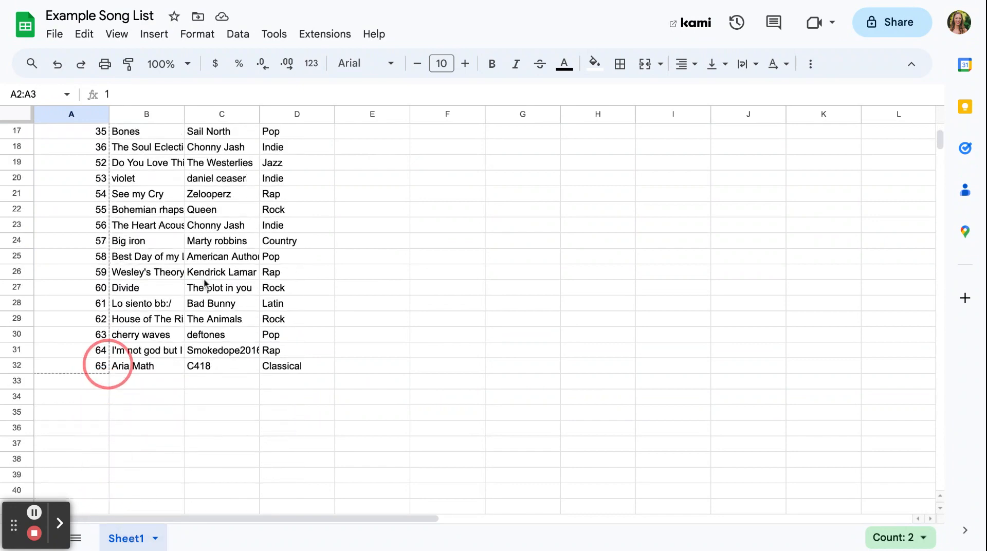
pyautogui.scroll(5, 202, 279)
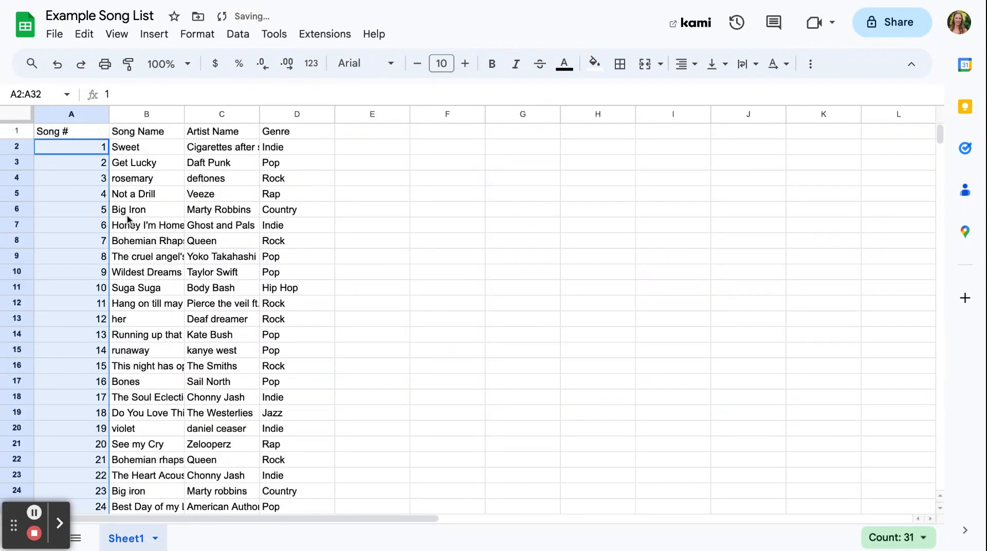
pyautogui.scroll(-3, 94, 323)
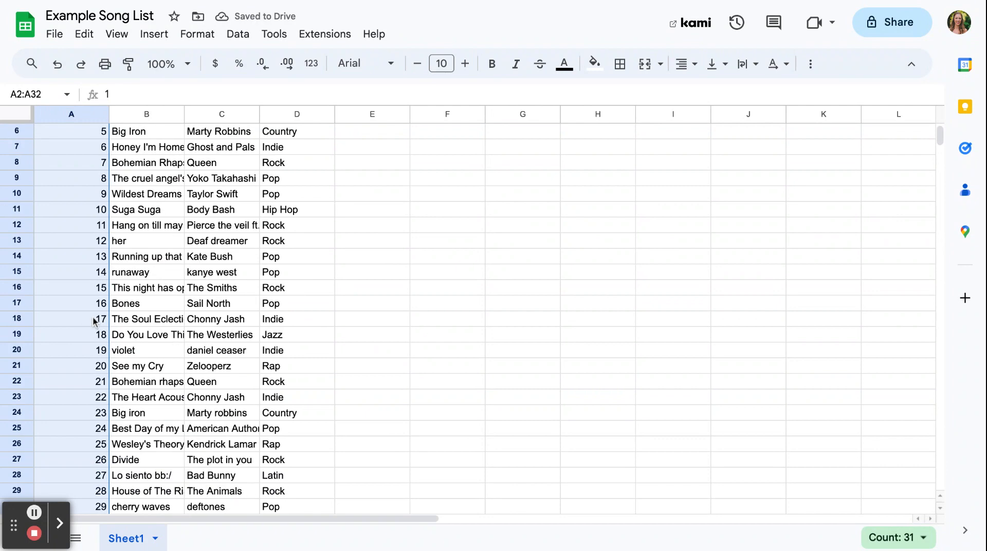
pyautogui.scroll(-2, 97, 319)
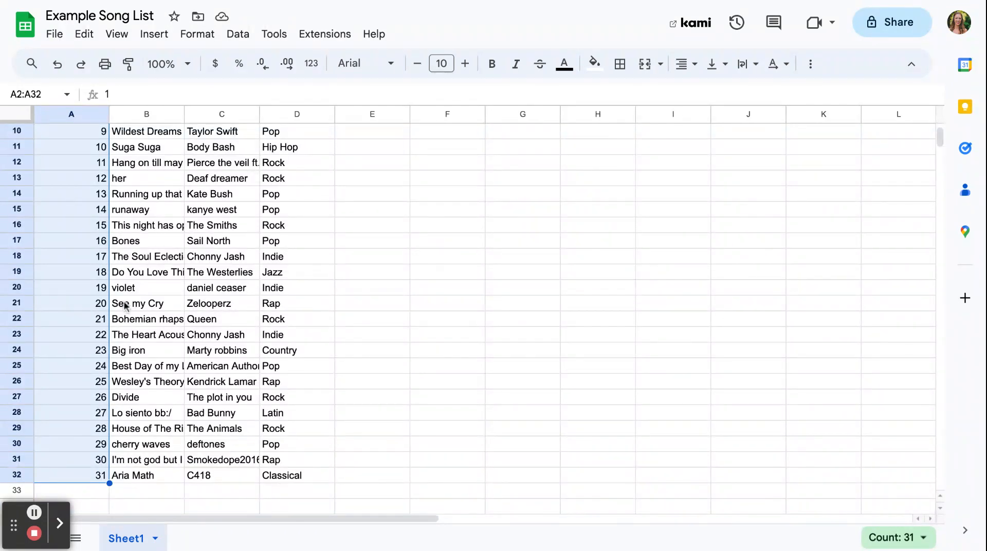
pyautogui.scroll(3, 126, 305)
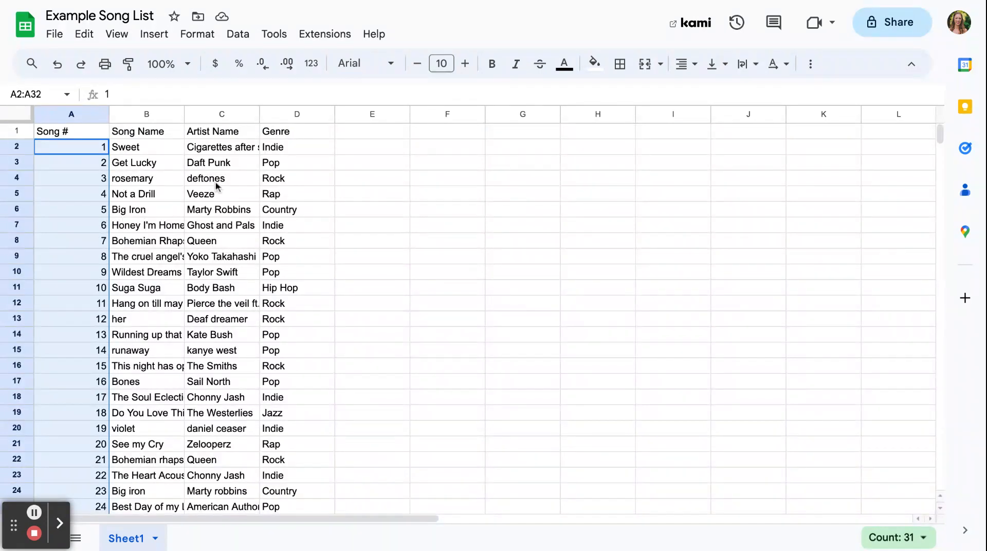
# - Enter =randbetween(1,31) in F2 and fill the formula down through F11
pyautogui.click(414, 149)
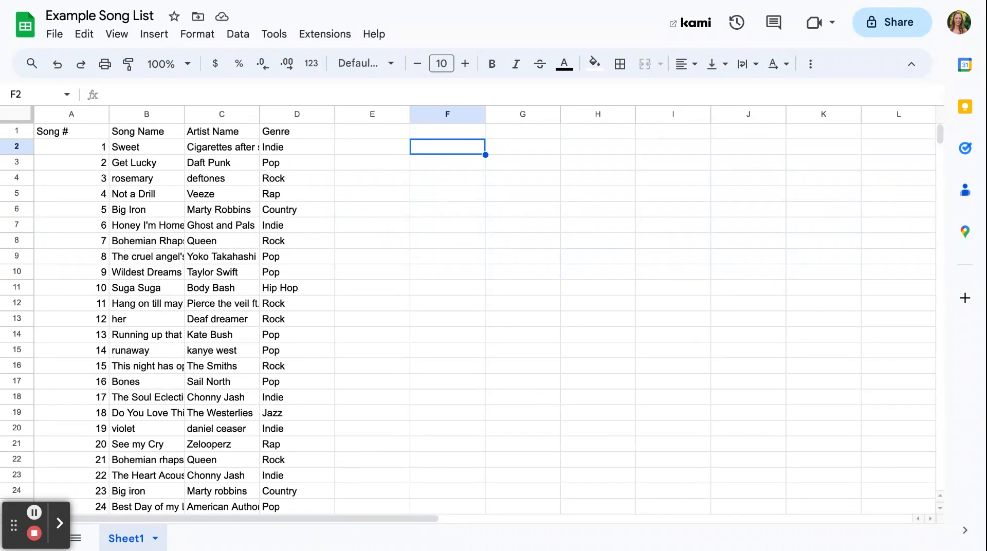
pyautogui.write('=')
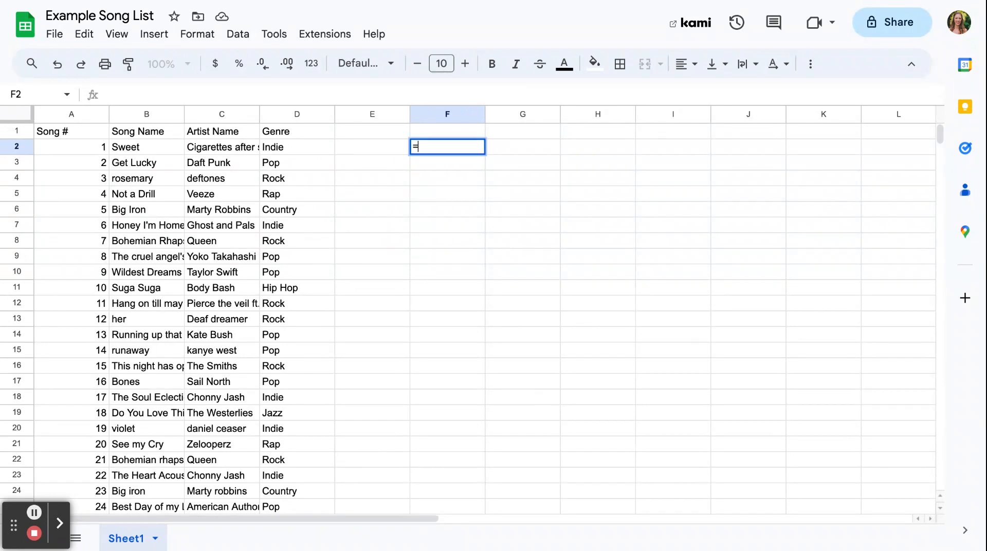
pyautogui.write('rand')
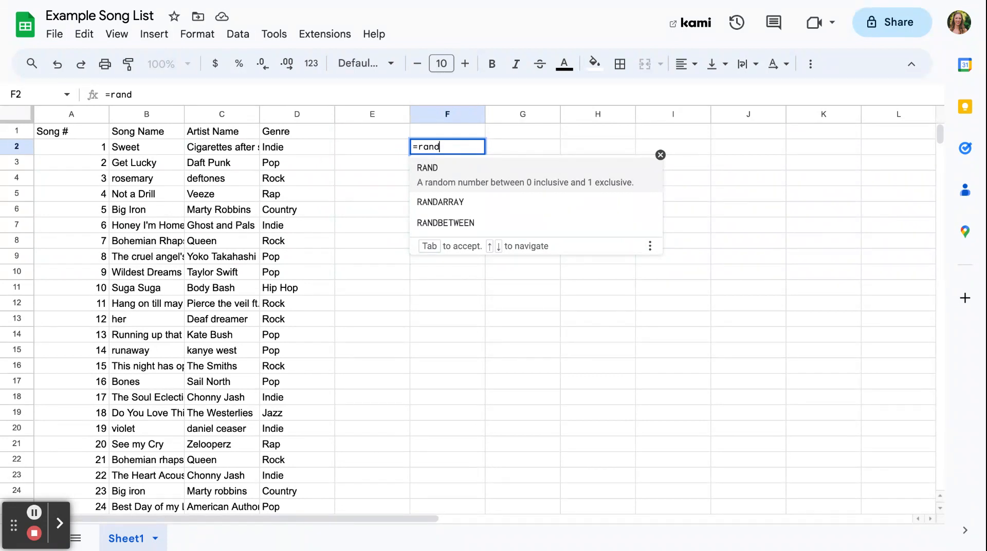
pyautogui.write('betwee')
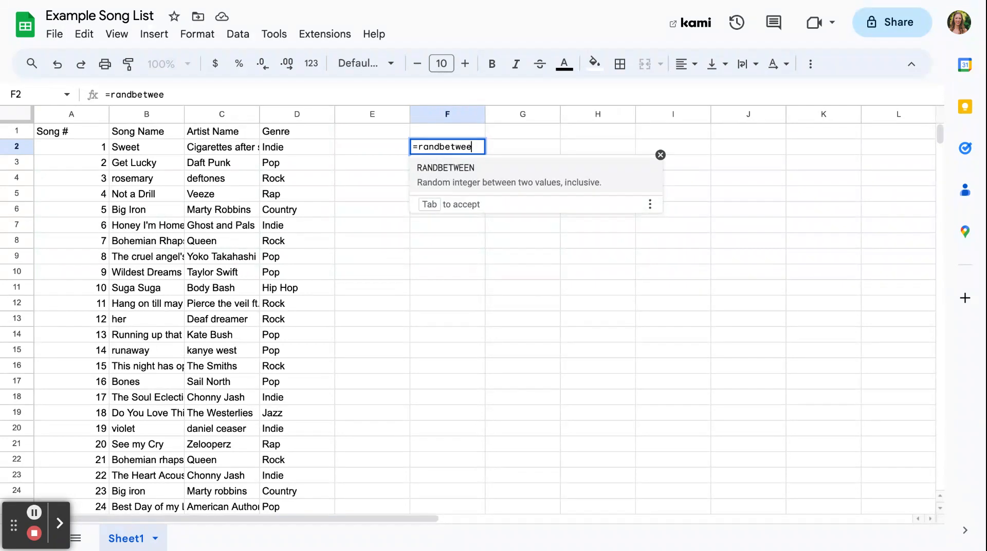
pyautogui.write('n(')
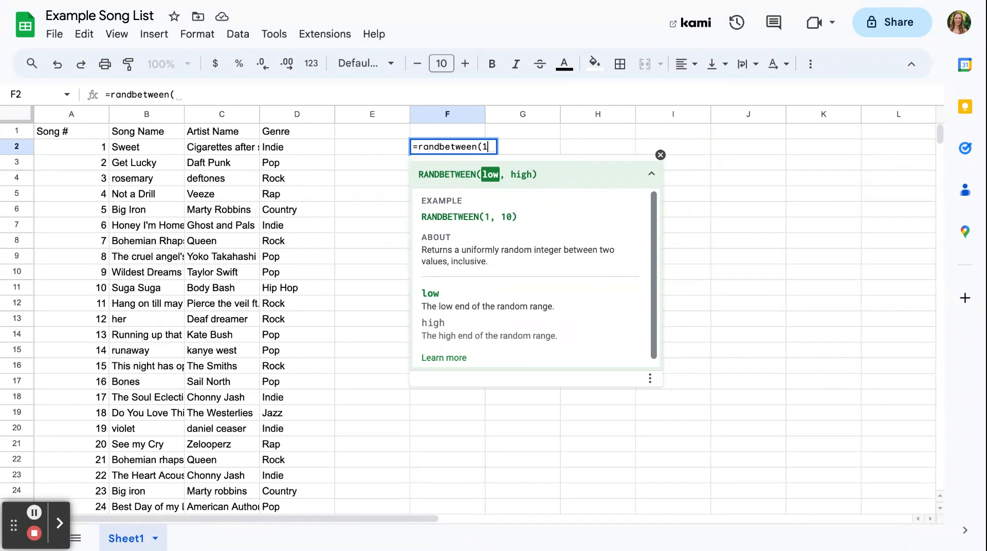
pyautogui.write('1,')
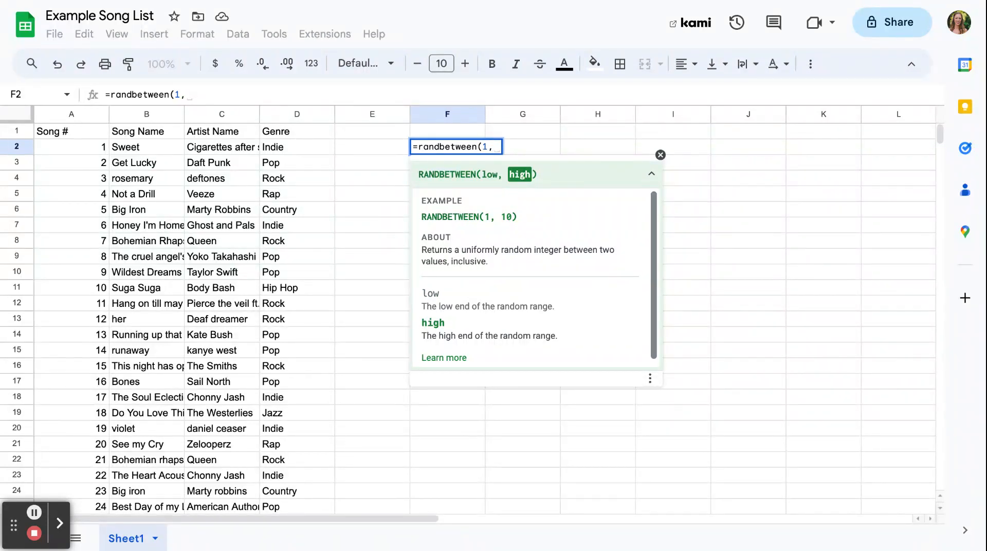
pyautogui.write('31')
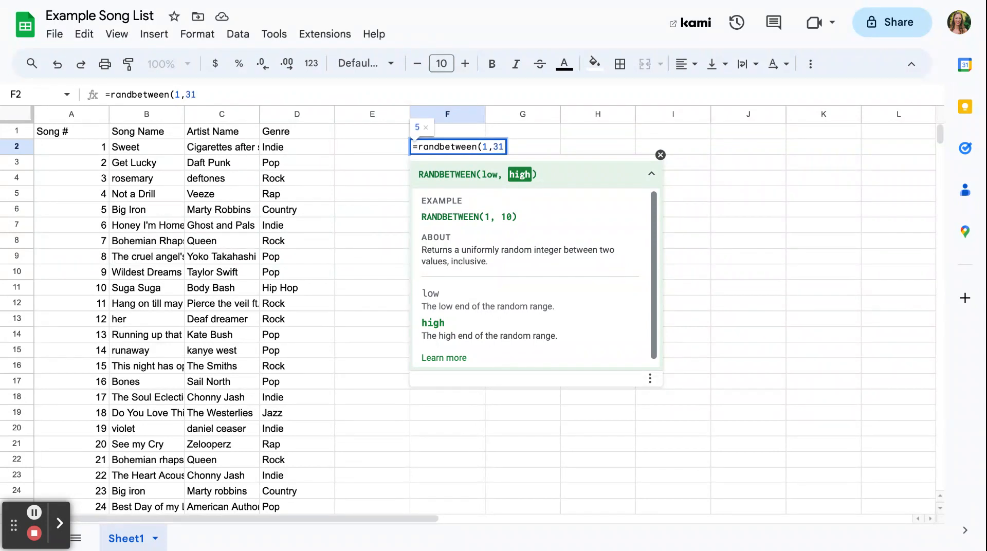
pyautogui.write(')')
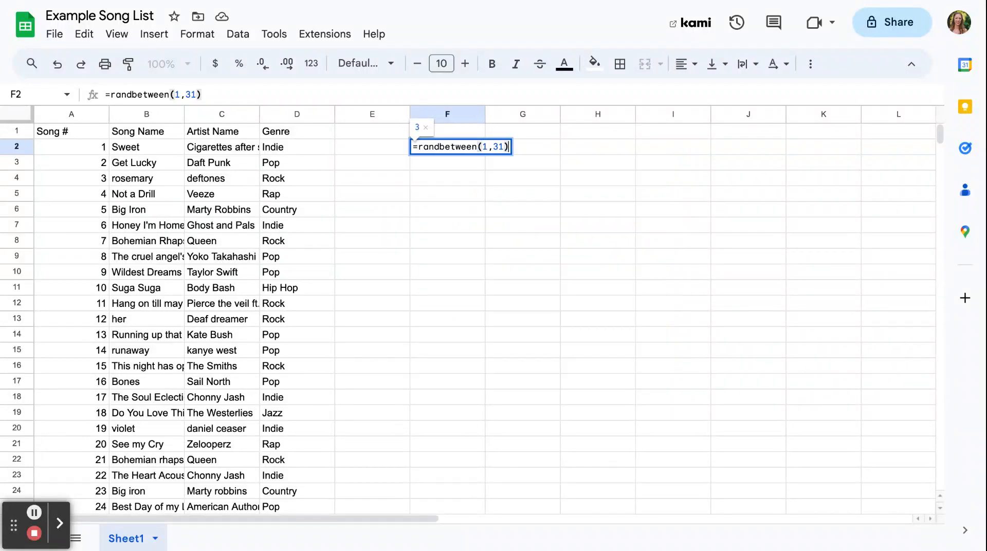
pyautogui.press('Return')
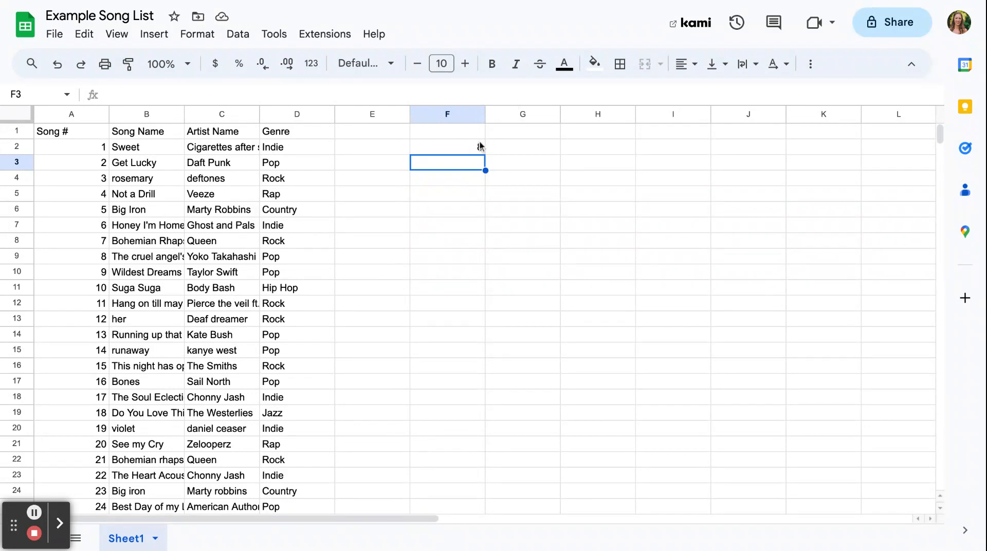
pyautogui.click(463, 151)
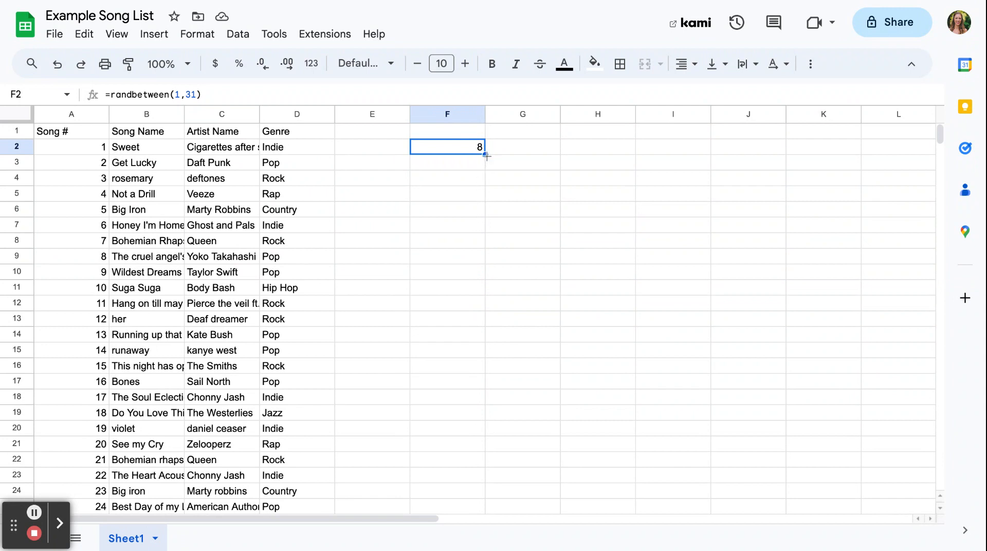
pyautogui.moveTo(486, 155); pyautogui.dragTo(485, 290)
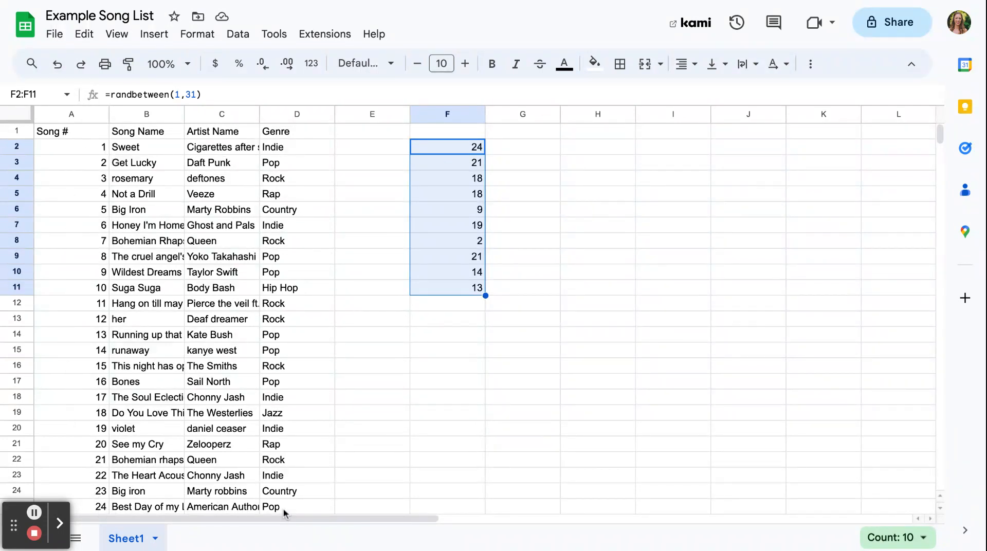
# - Enter =vlookup(F2,A2:D32,4,false) in G2 to look up the genre for the random song number
pyautogui.click(516, 152)
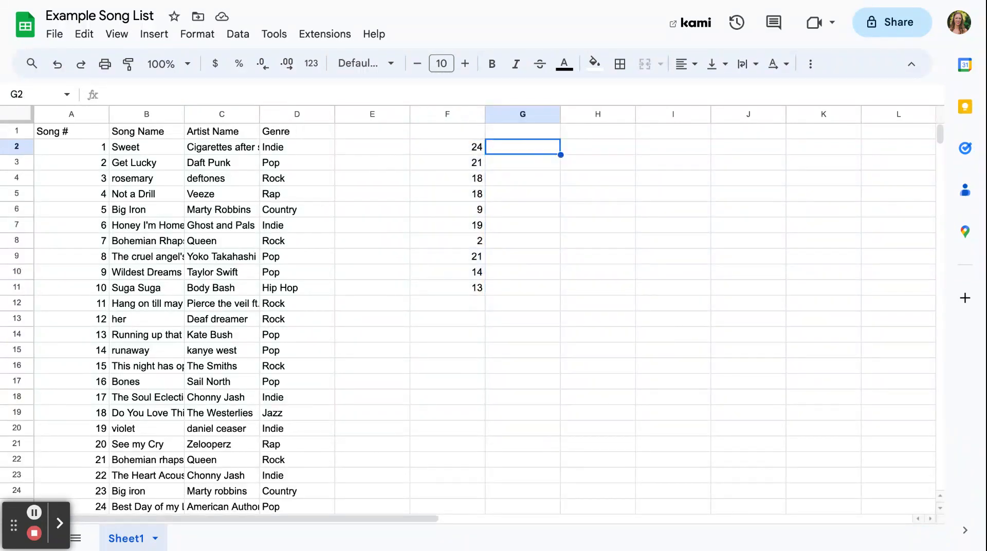
pyautogui.write('=')
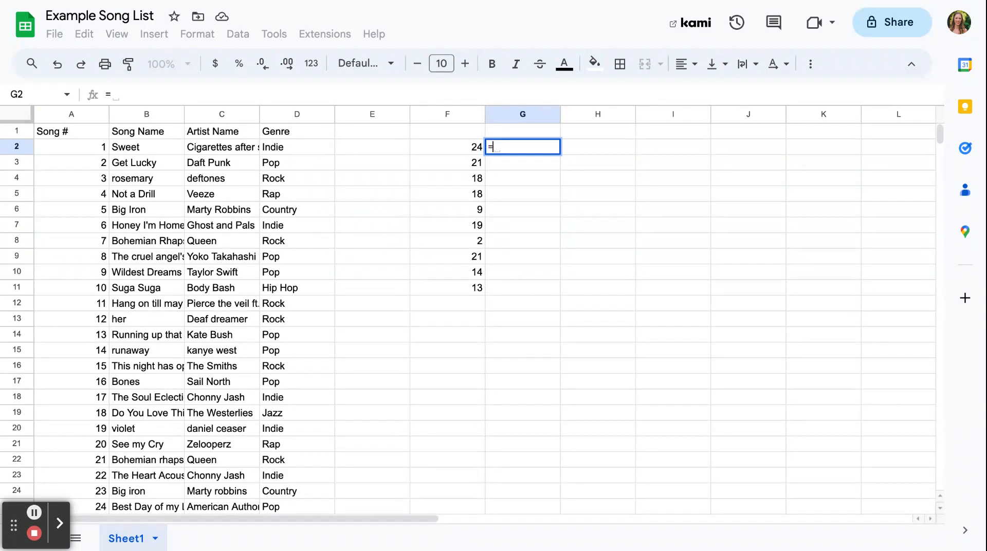
pyautogui.write('vlookip')
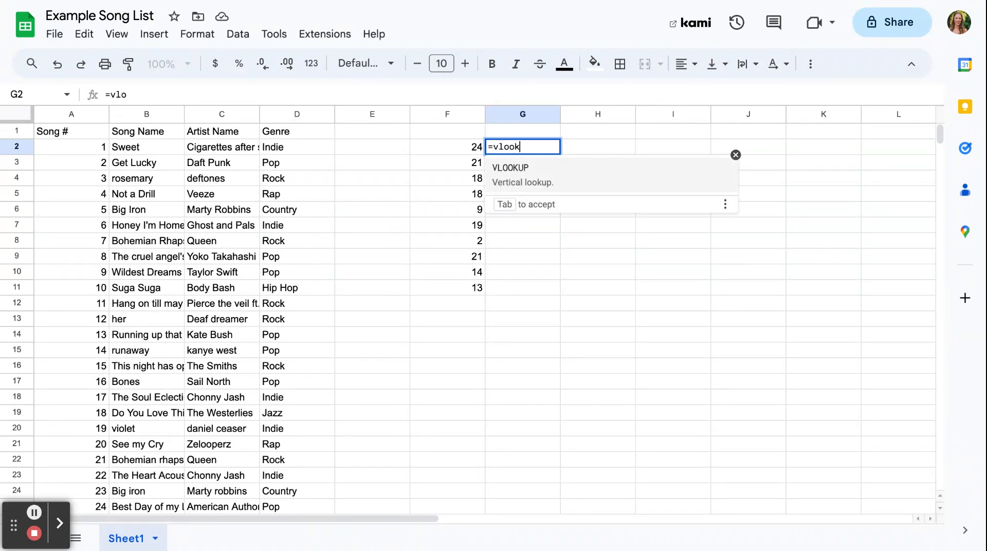
pyautogui.press('BackSpace')
pyautogui.press('BackSpace')
pyautogui.write('up(')
pyautogui.click(439, 146)
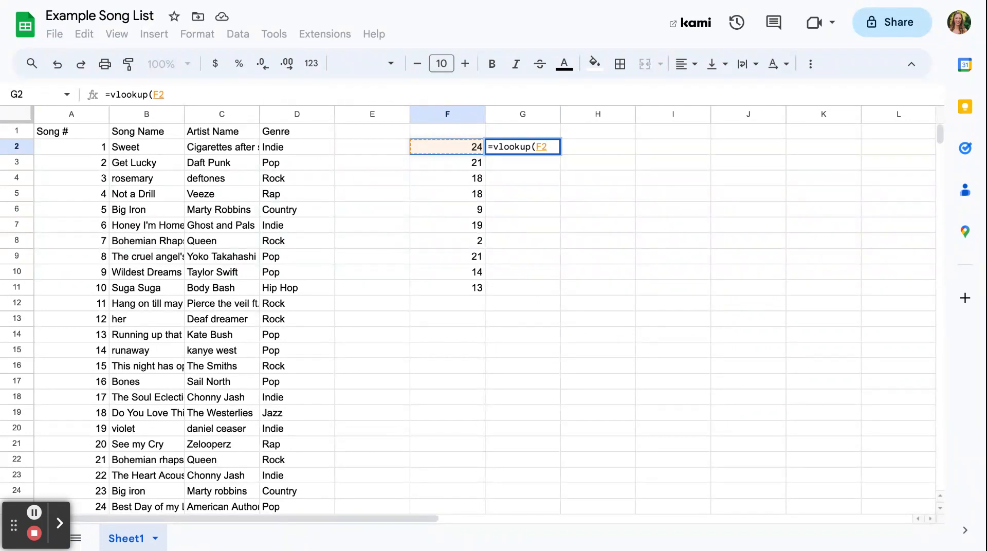
pyautogui.write(',')
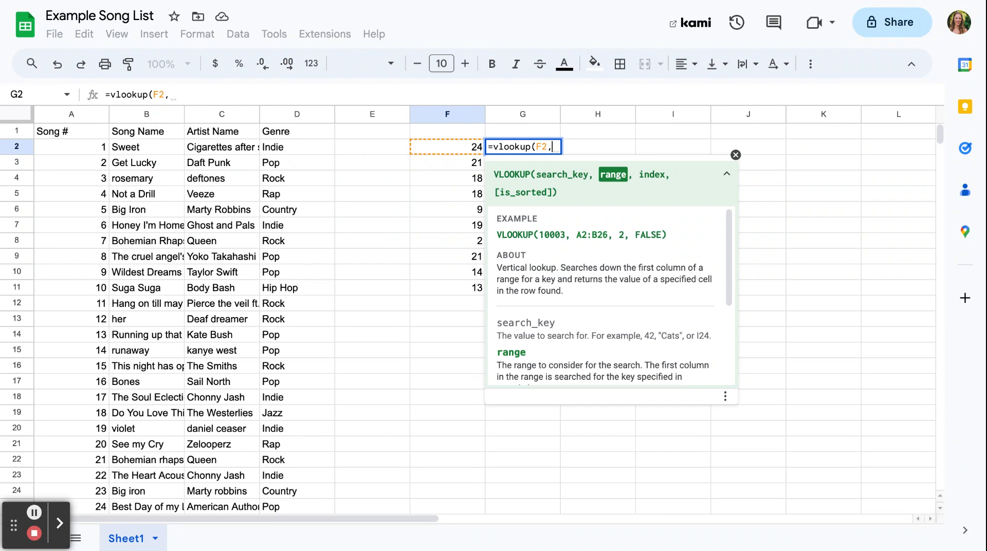
pyautogui.click(96, 148)
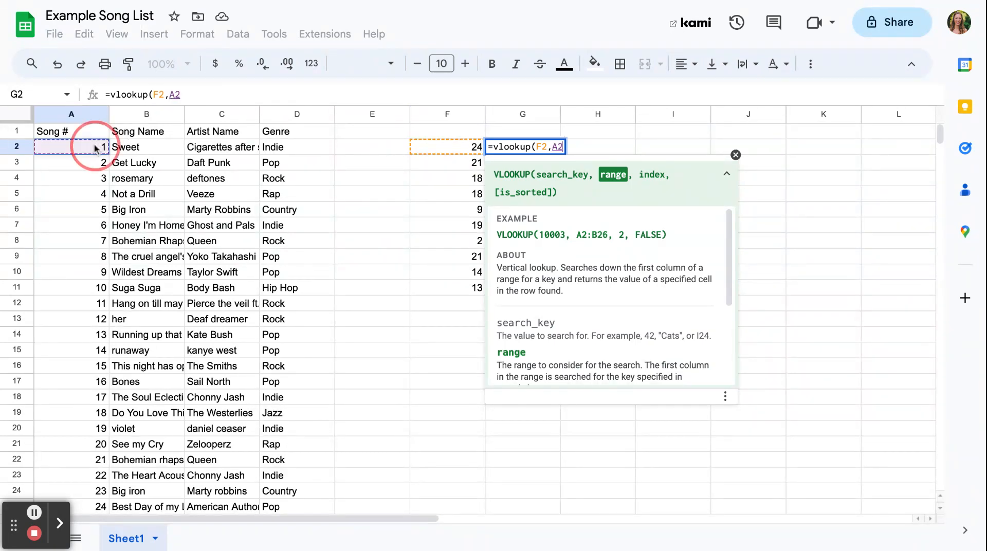
pyautogui.moveTo(95, 148); pyautogui.dragTo(297, 493)
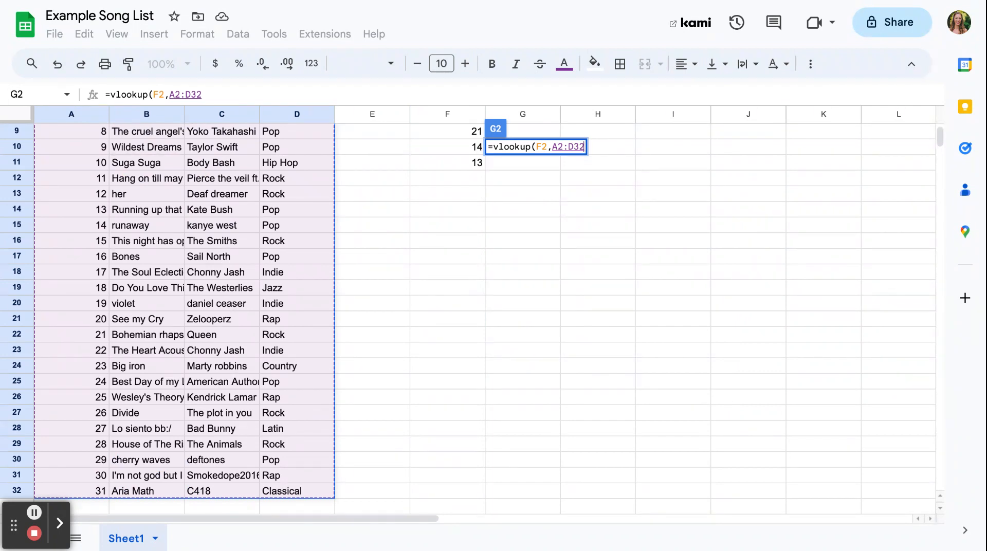
pyautogui.write(',')
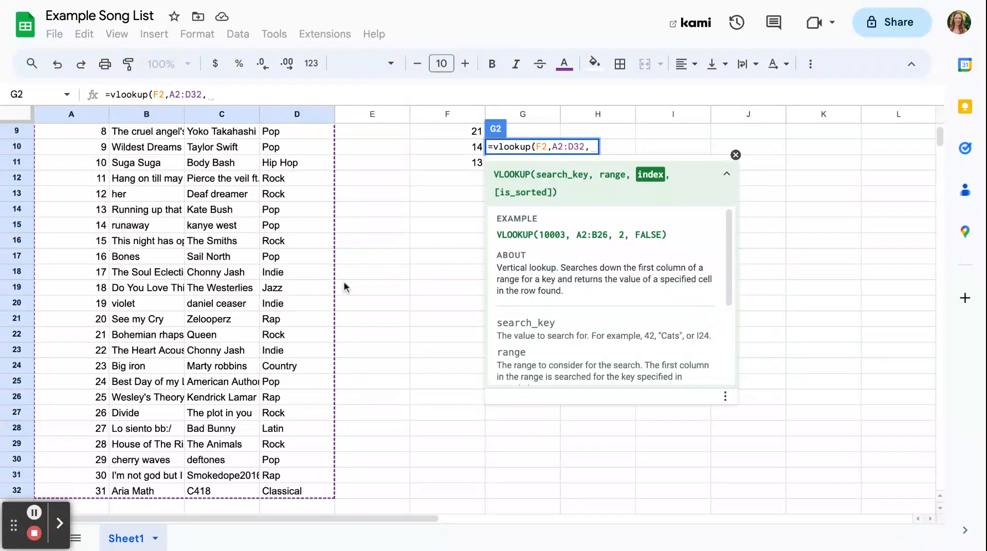
pyautogui.scroll(3, 344, 282)
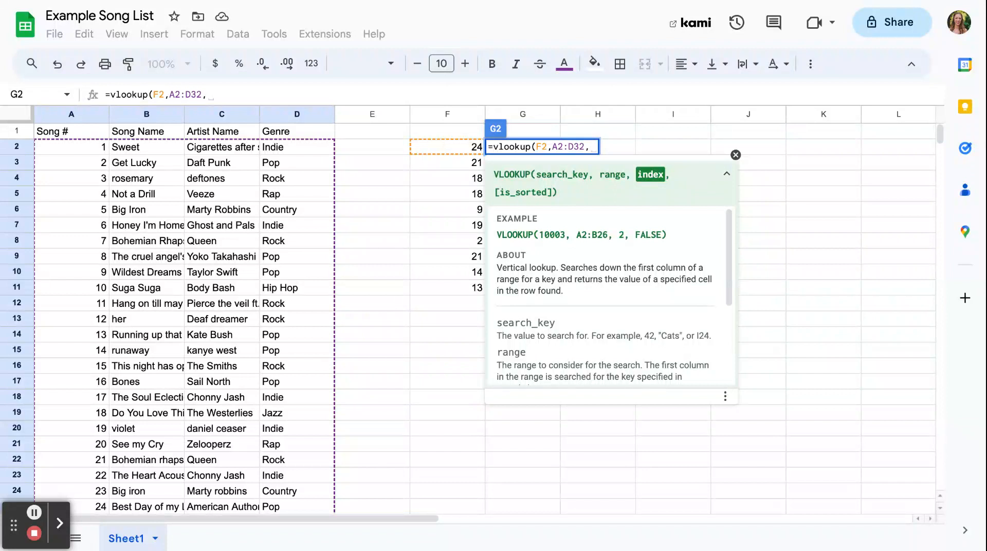
pyautogui.write('4')
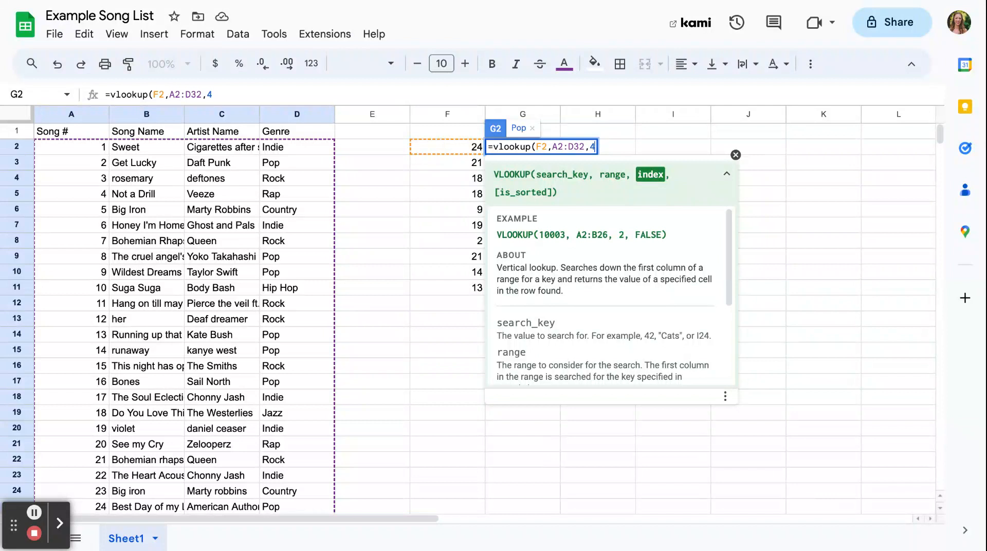
pyautogui.write(',false)')
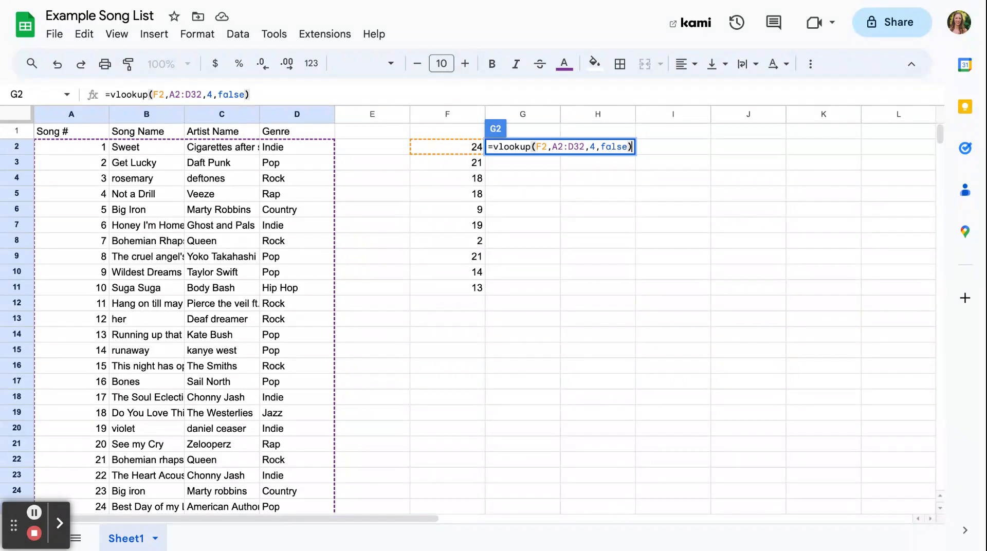
pyautogui.press('Return')
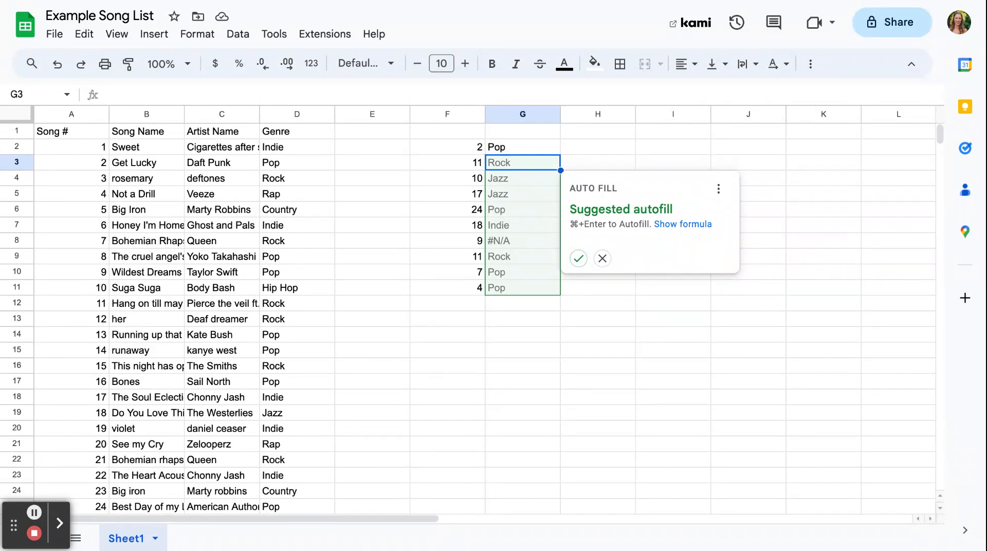
# - Make the lookup range in G2's formula absolute as $A$2:$D$32 and fill the formula down through G11
pyautogui.click(524, 146)
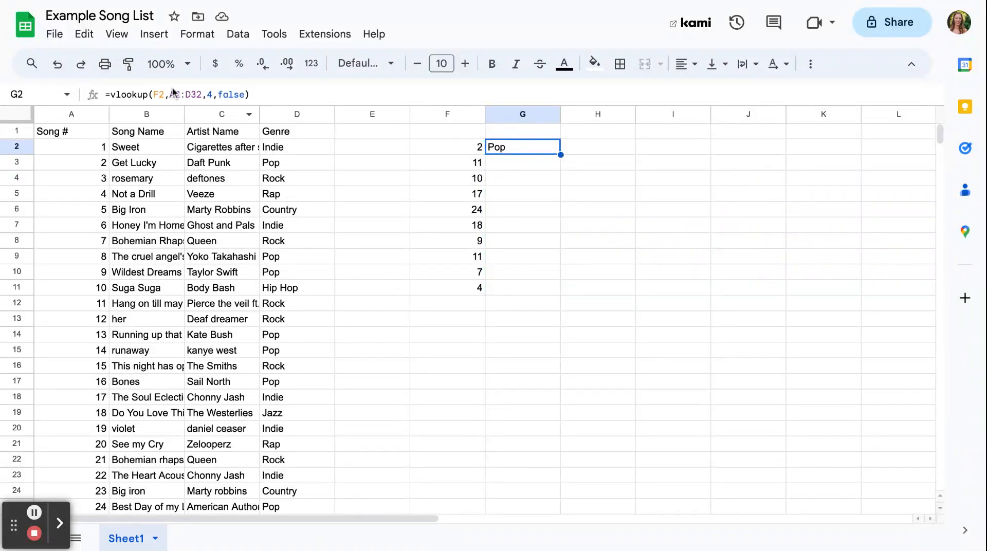
pyautogui.click(234, 94)
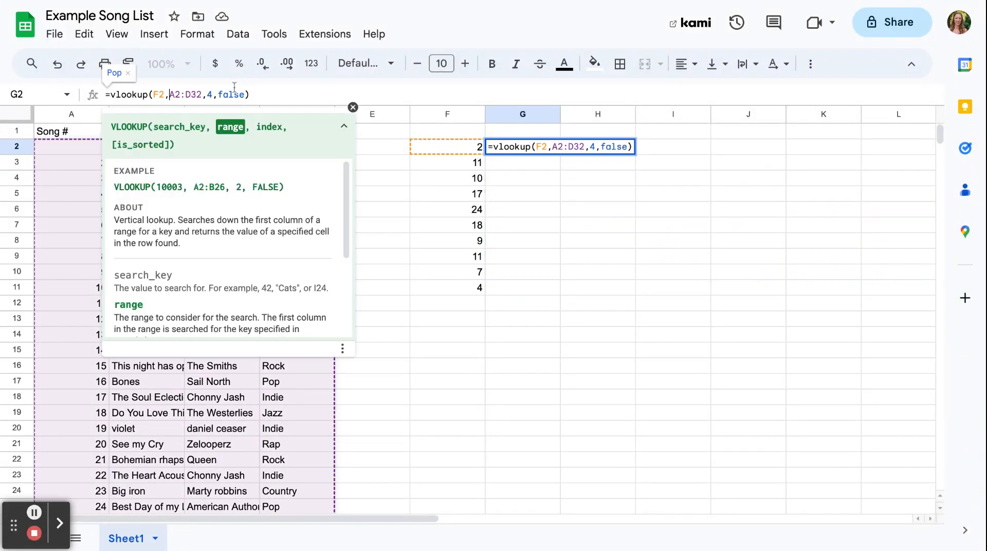
pyautogui.write('$')
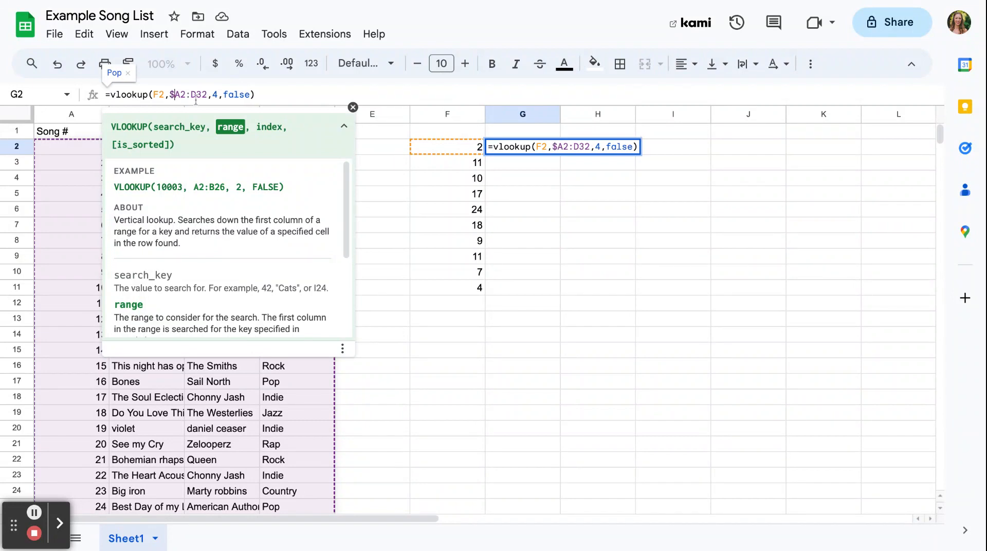
pyautogui.click(180, 94)
pyautogui.write('$')
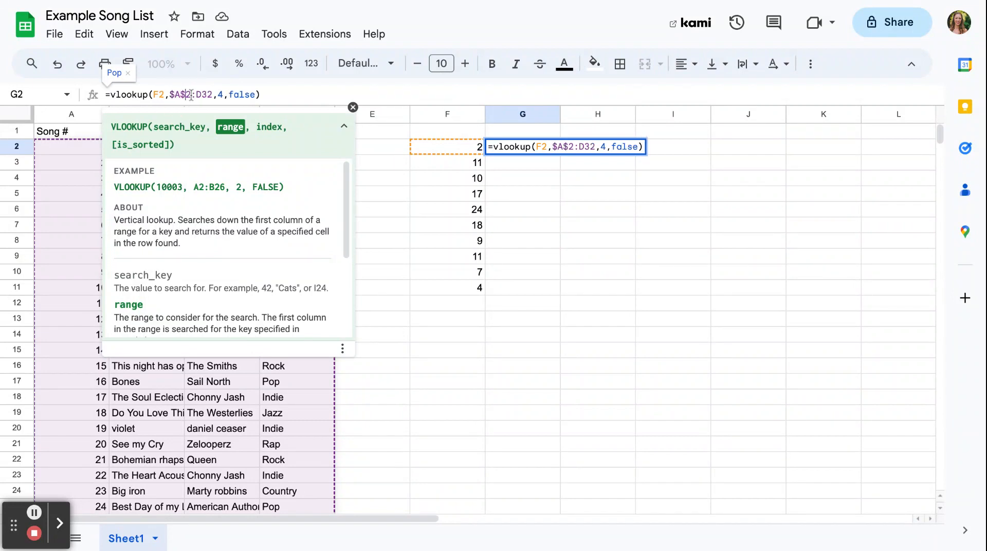
pyautogui.click(198, 95)
pyautogui.write('$')
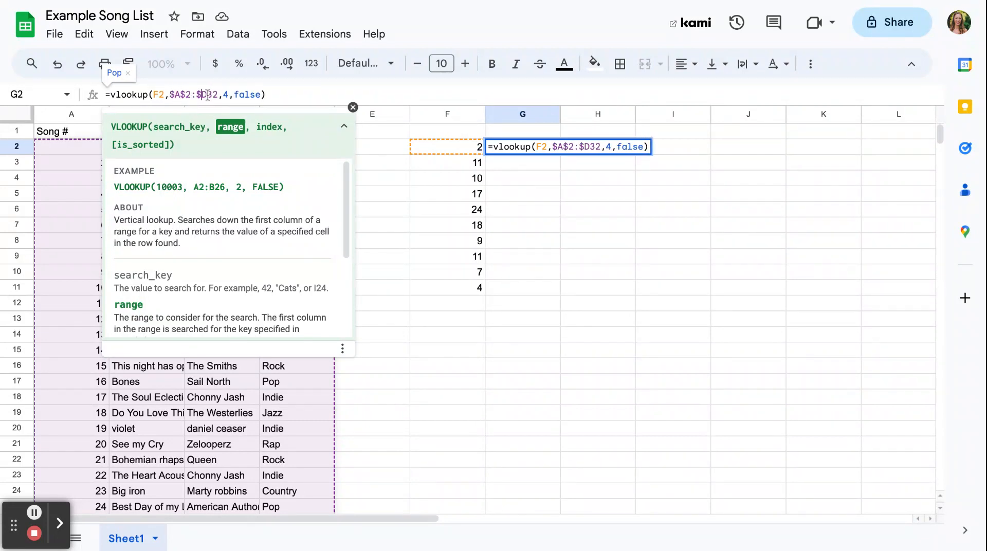
pyautogui.click(207, 94)
pyautogui.write('$')
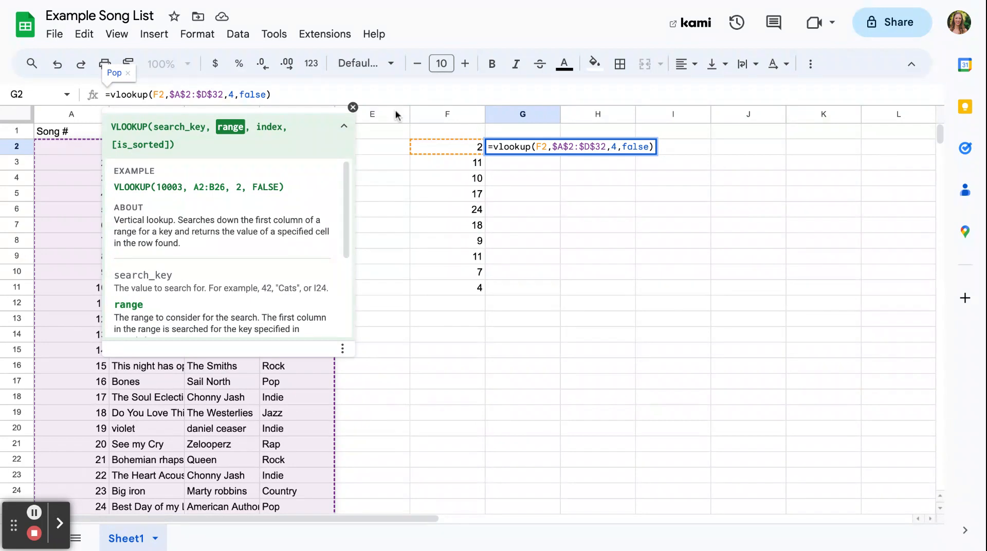
pyautogui.press('Return')
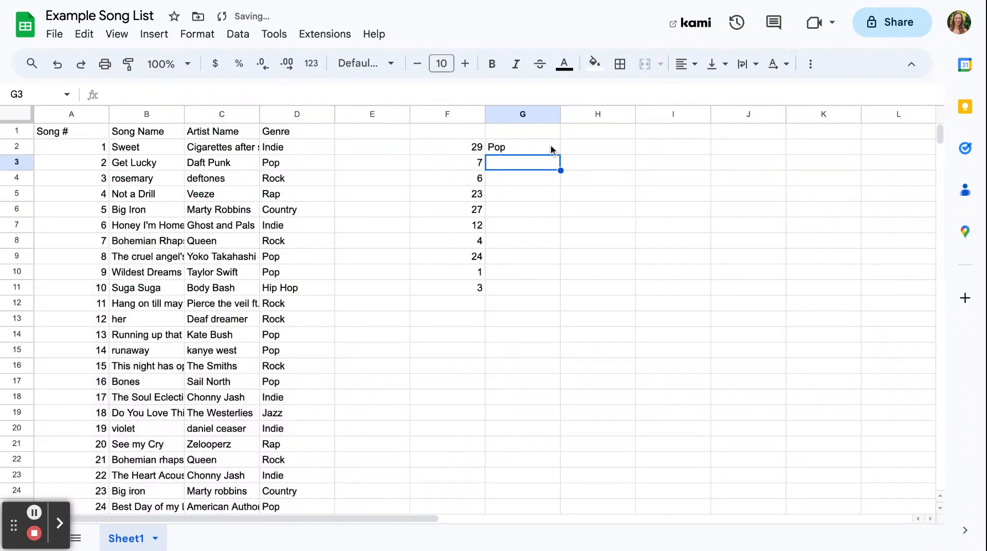
pyautogui.click(550, 145)
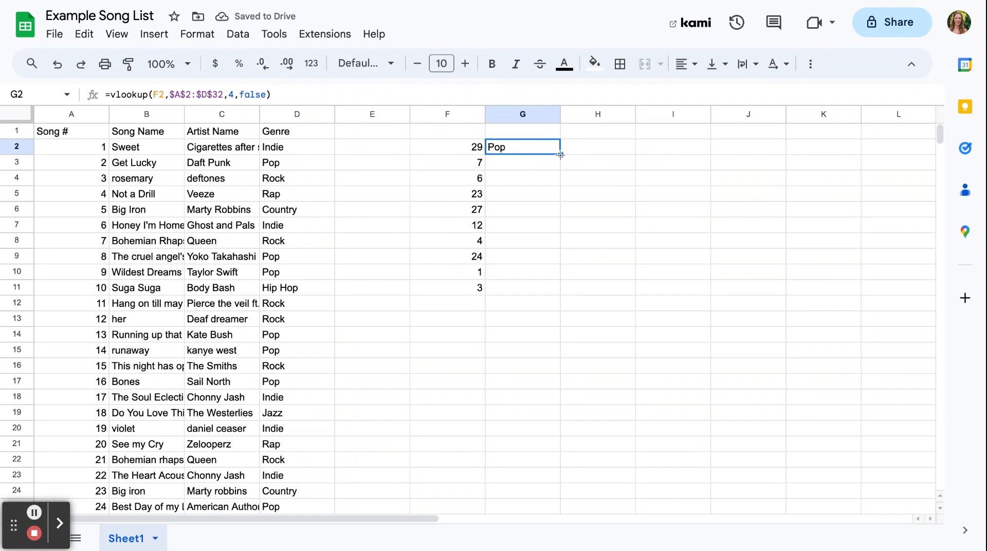
pyautogui.moveTo(560, 154); pyautogui.dragTo(558, 295)
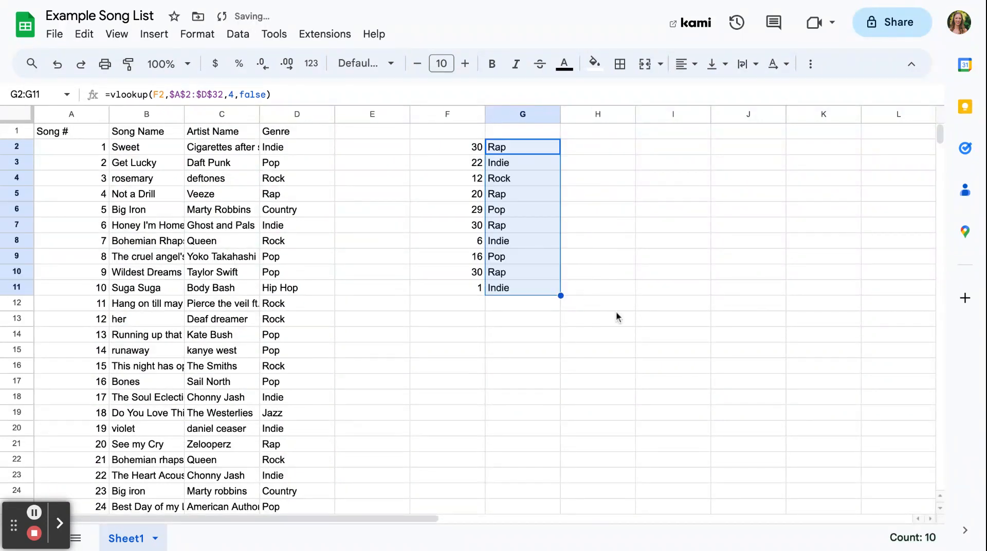